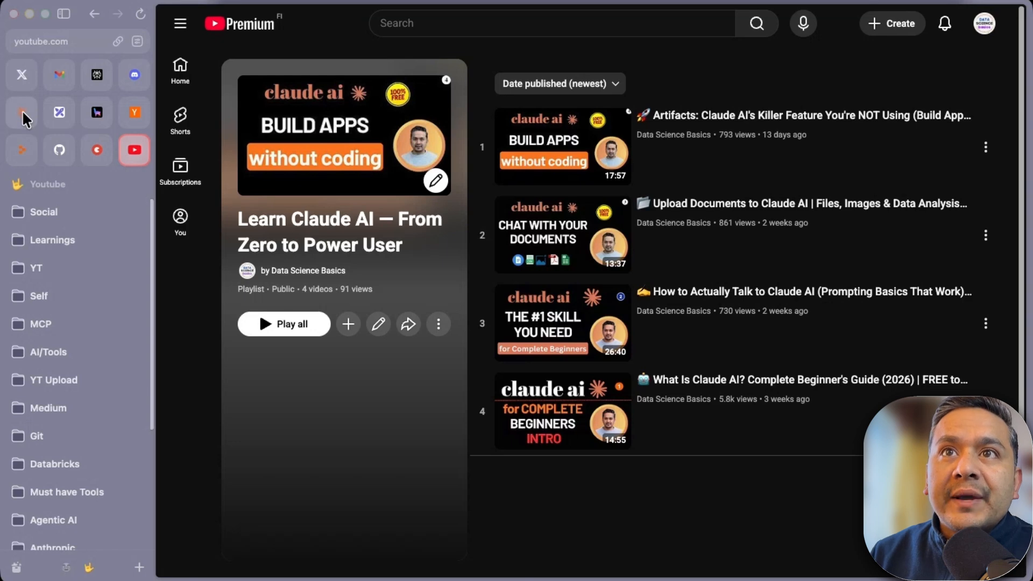
Switch to the Claude chat about Nepal's leading election party and check whether web search is enabled for replies.
left_click(22, 111)
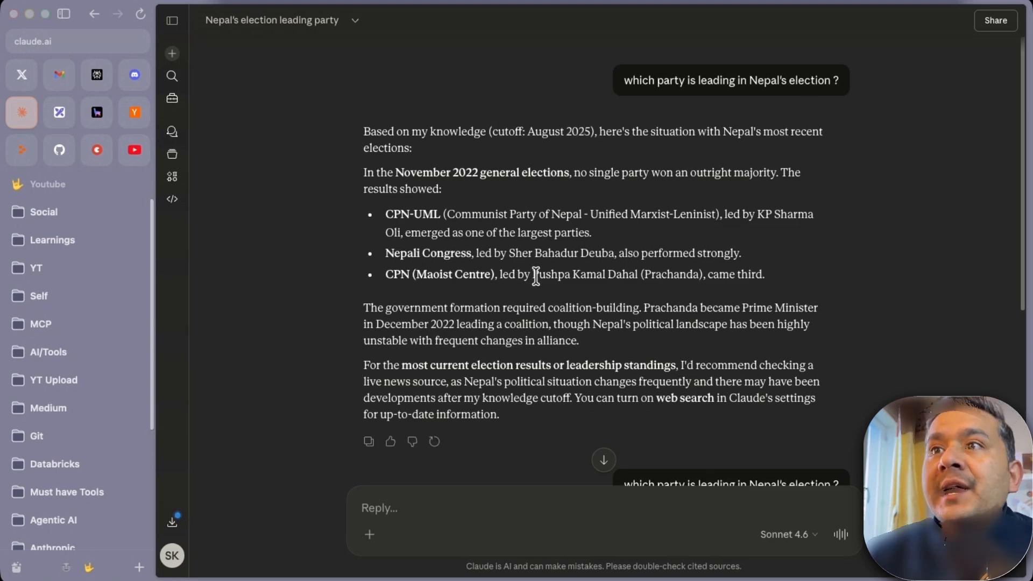
scroll(536, 275, "down", 1)
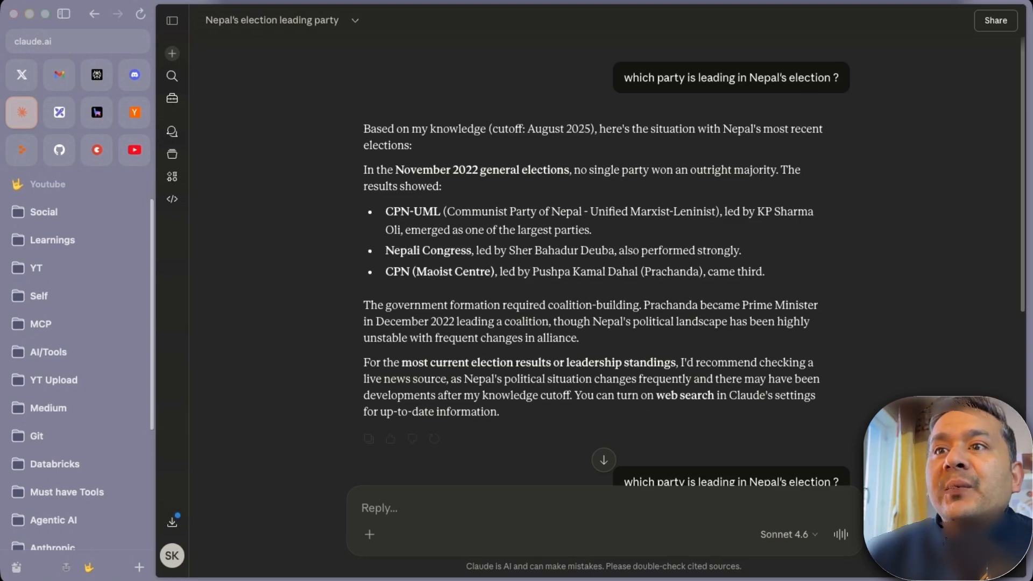
left_click(371, 539)
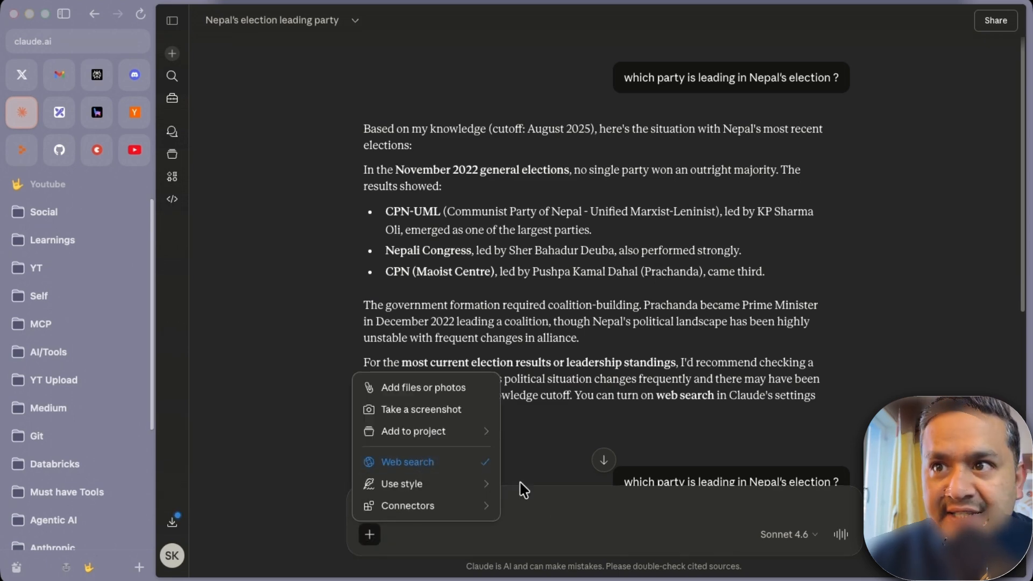
left_click(538, 501)
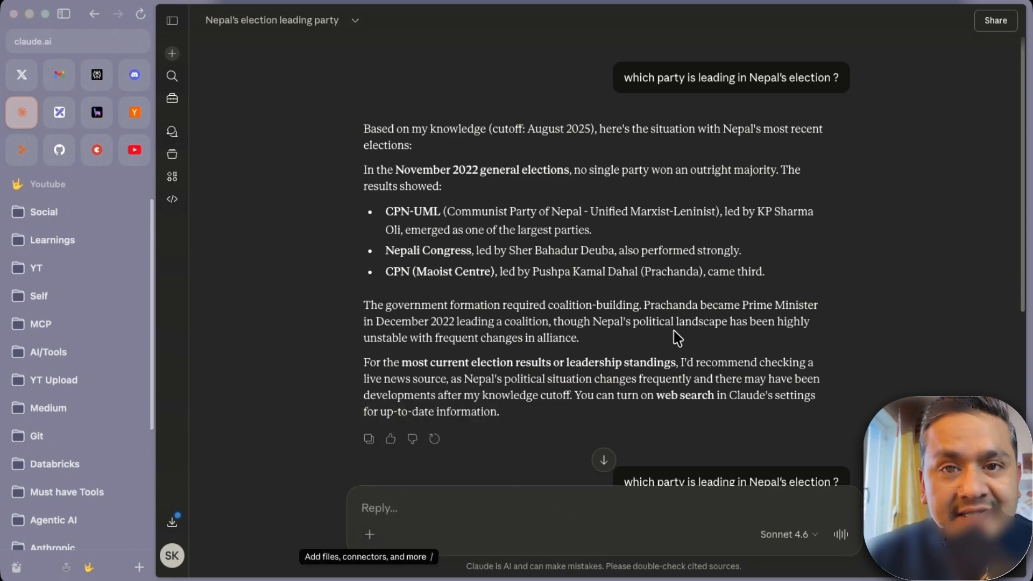
Expand the web sources behind the second election answer, review them, and highlight the answer's opening statement about the leading party.
scroll(677, 338, "down", 3)
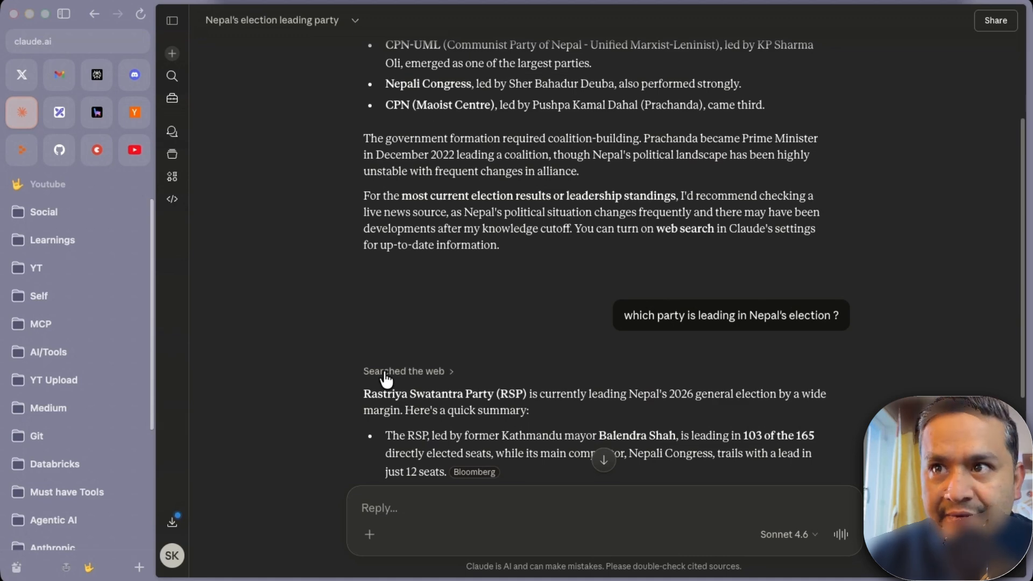
left_click(386, 373)
scroll(388, 377, "down", 5)
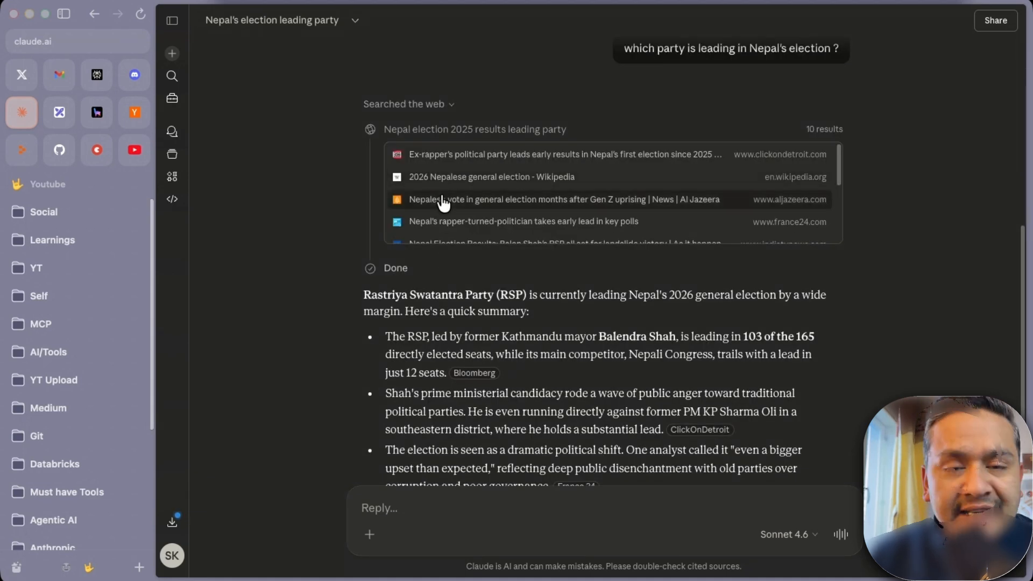
scroll(444, 218, "down", 2)
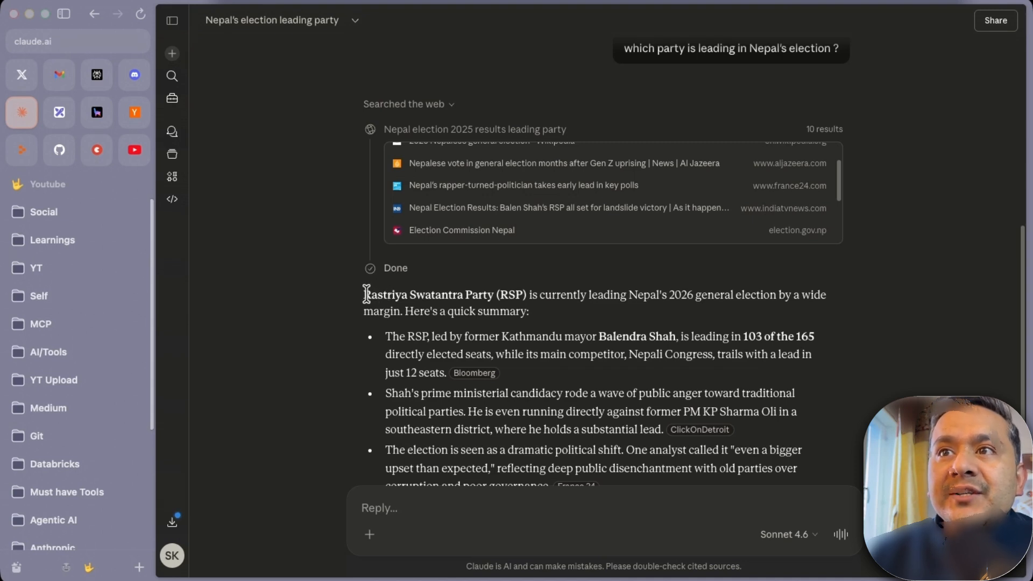
left_click_drag(367, 295, 694, 294)
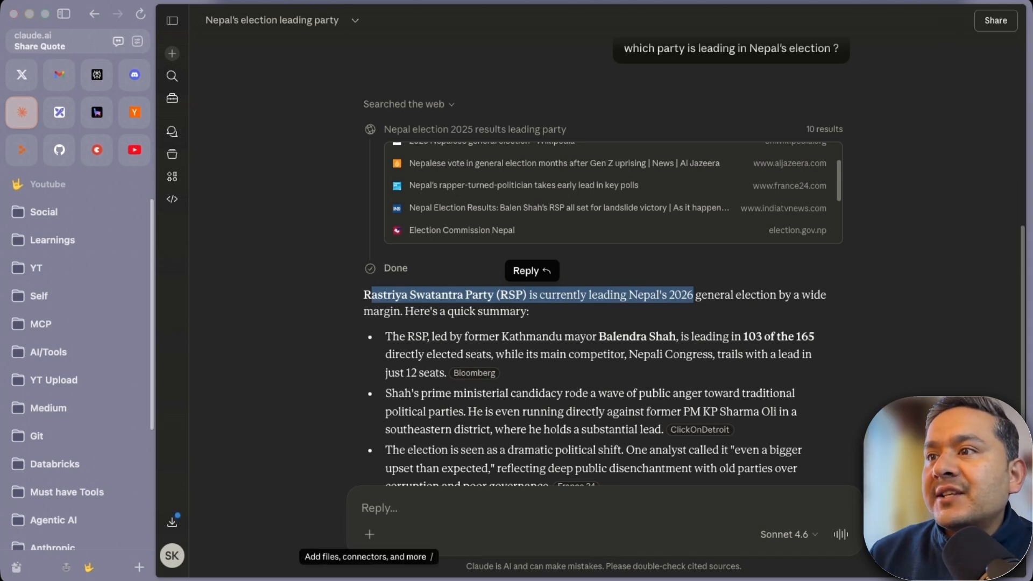
Check the model choice and the web search setting available for replies in the election chat.
left_click(807, 534)
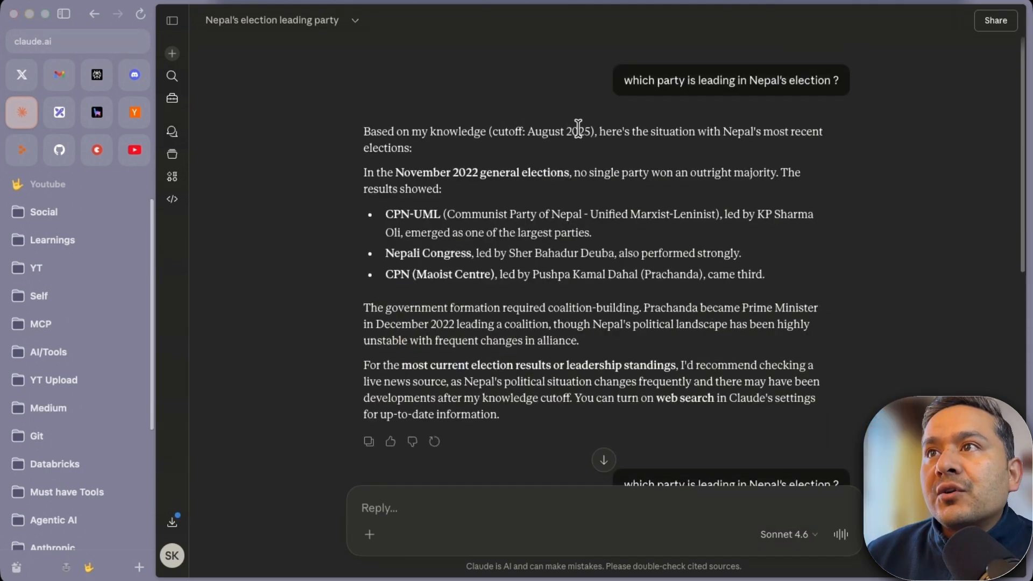
left_click(370, 534)
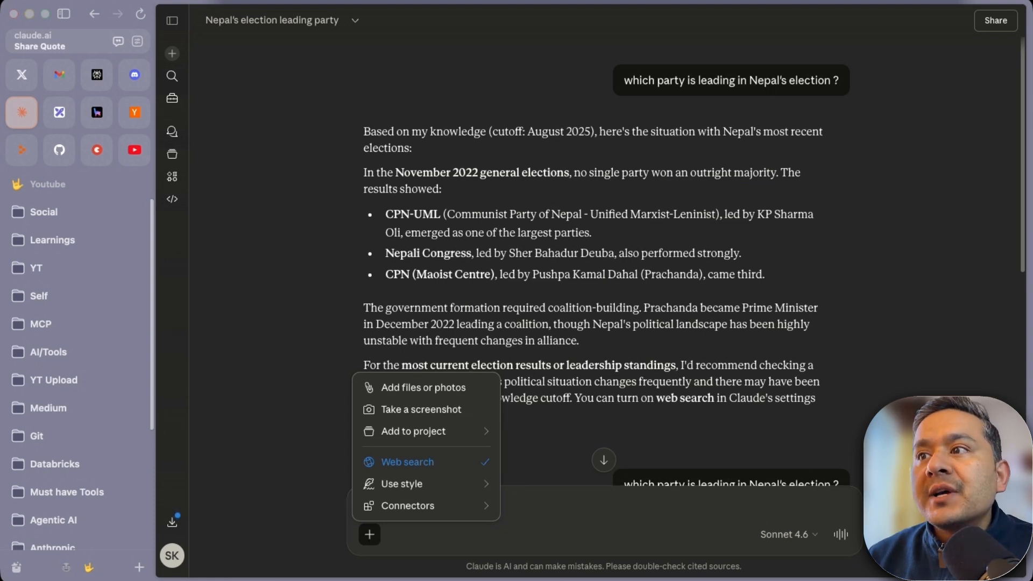
left_click(536, 512)
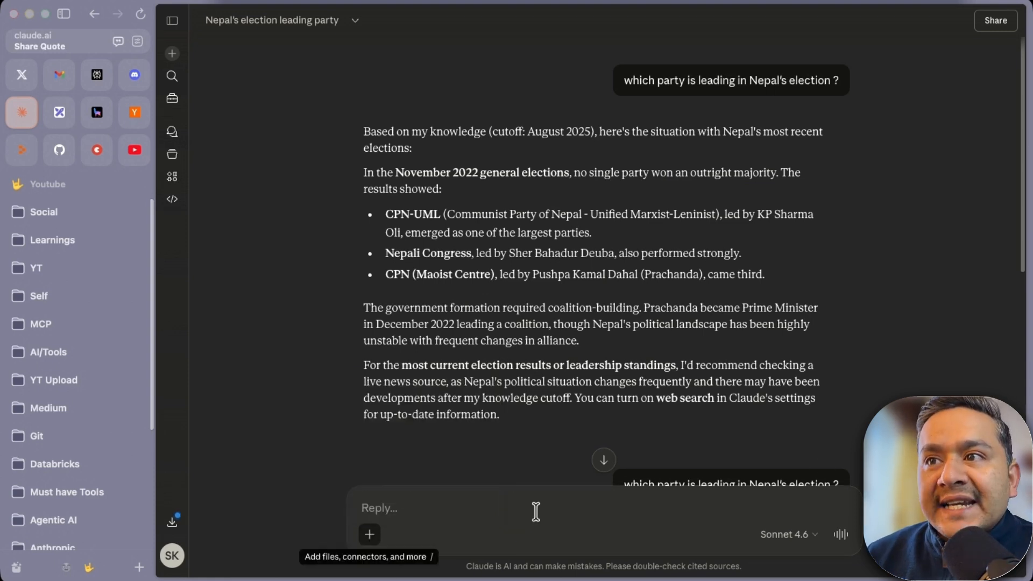
left_click(810, 541)
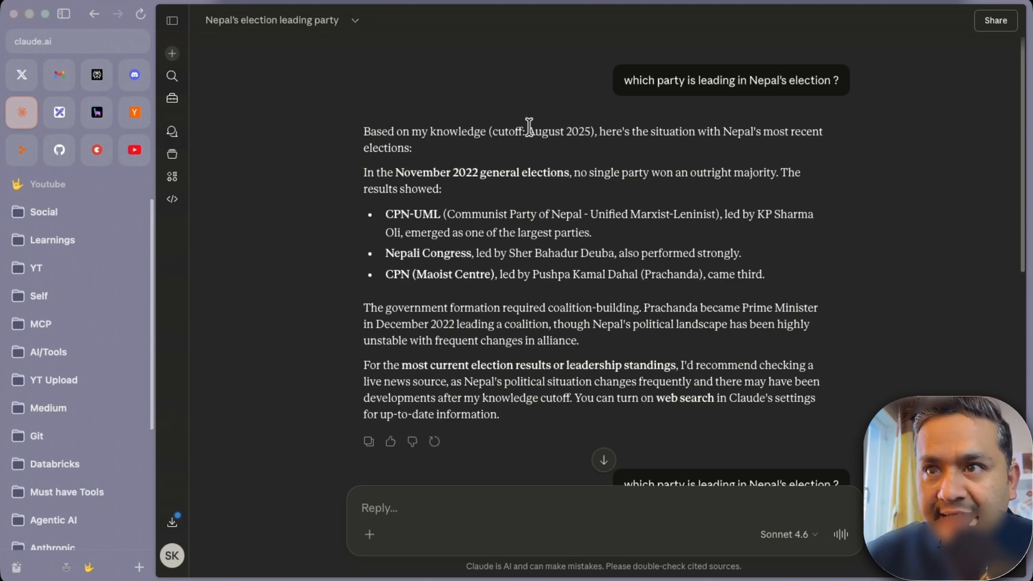
Highlight the repeated question about Nepal's election and check the web search setting for the reply.
scroll(588, 326, "down", 3)
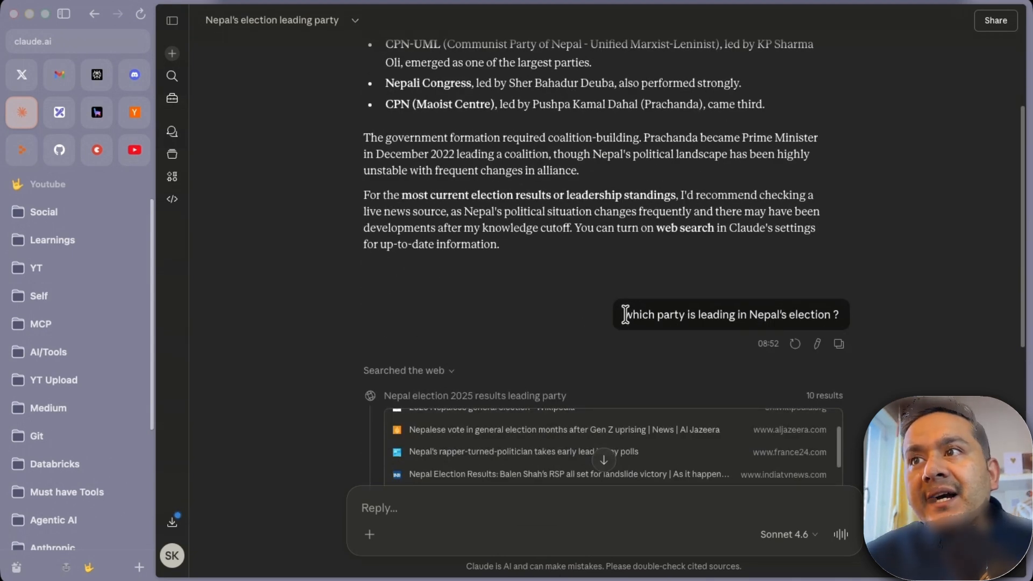
left_click_drag(623, 313, 842, 321)
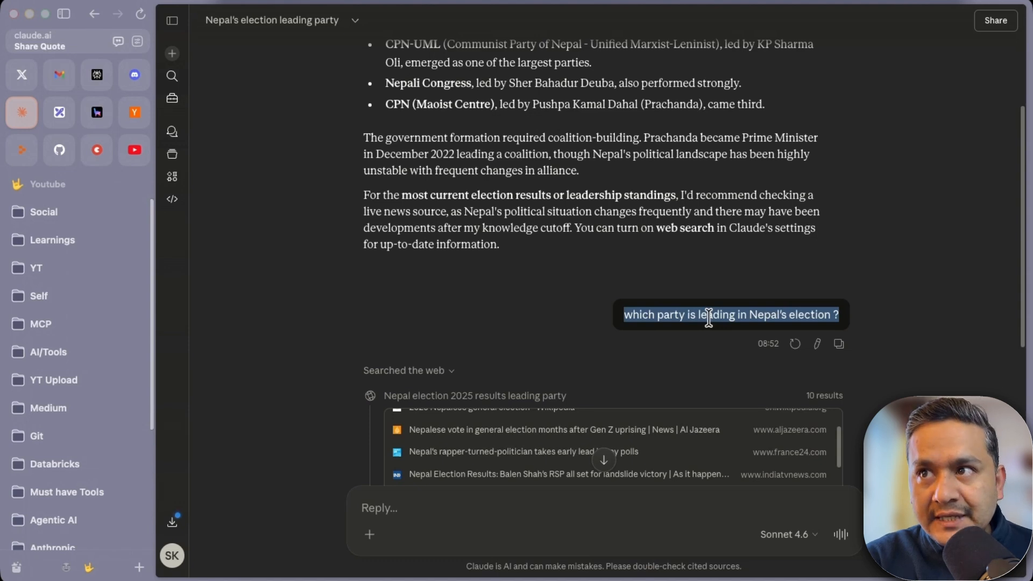
left_click(369, 535)
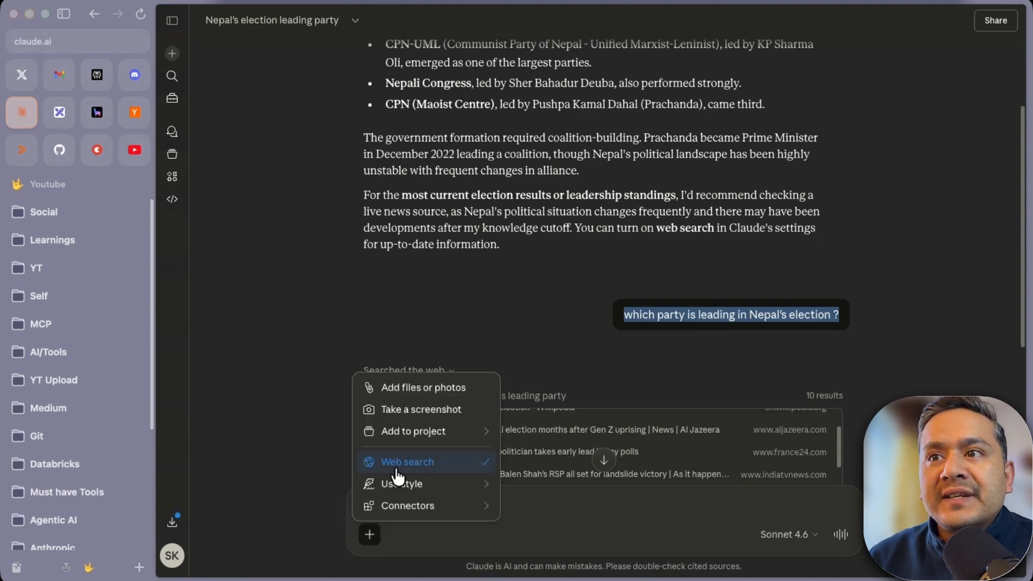
Send the question "what is 20 times 5" in the same chat.
left_click(582, 511)
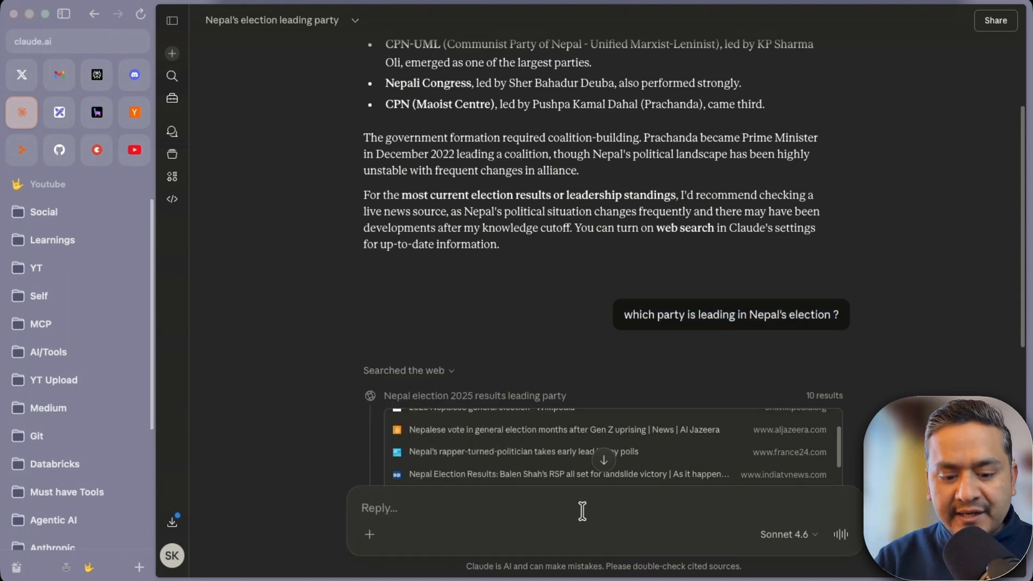
type("what is 2")
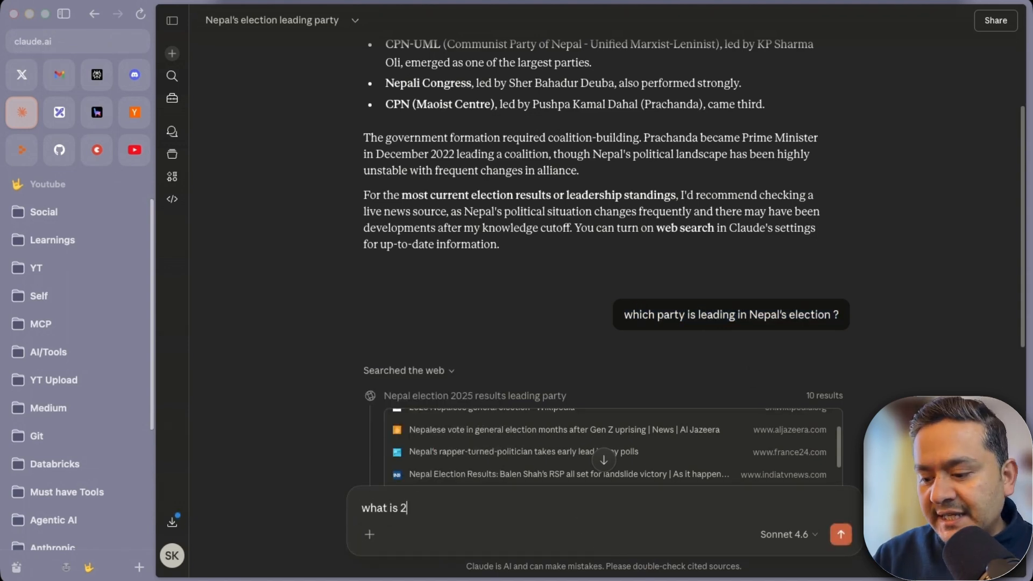
type("0 time s")
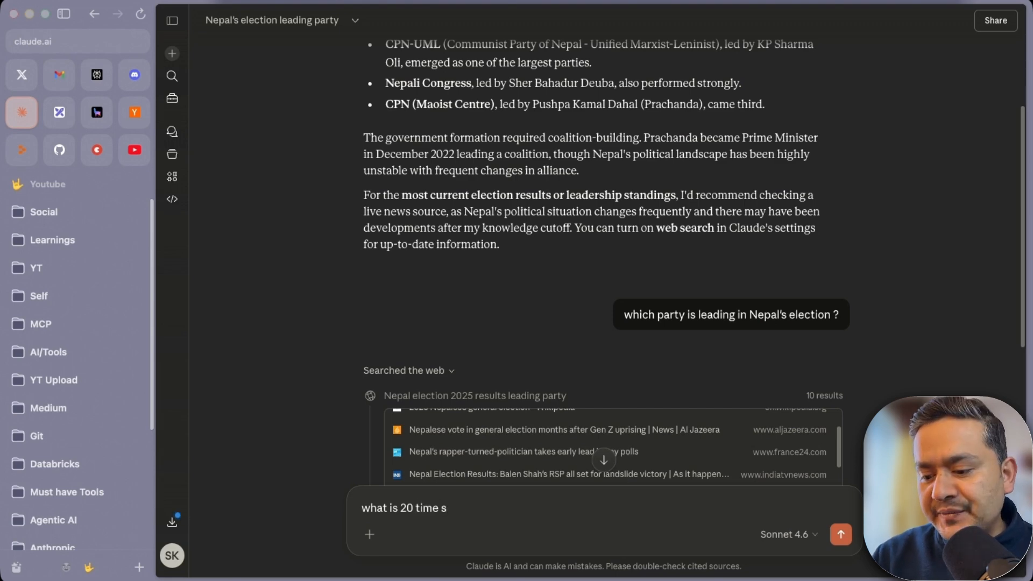
key("BackSpace")
key("BackSpace")
type("s 5")
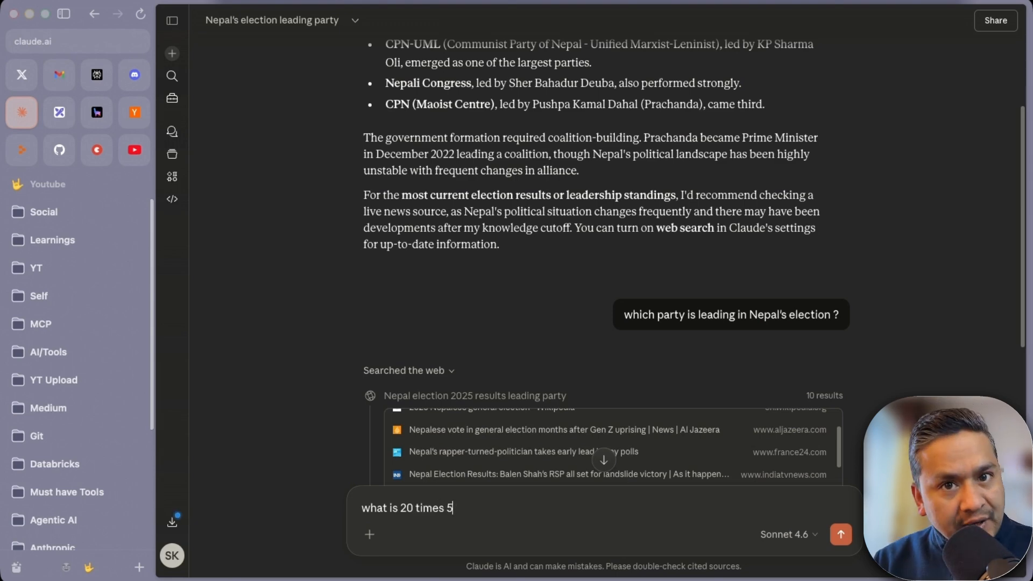
key("Return")
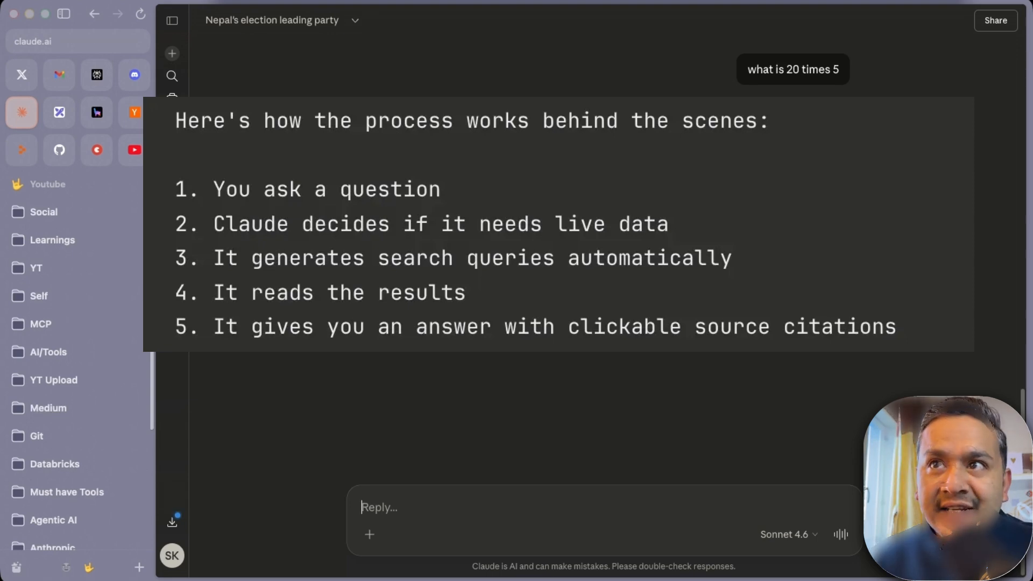
Review the second election answer, examining its Bloomberg citation and the list of searched websites, and return to the multiplication answer.
scroll(700, 361, "up", 10)
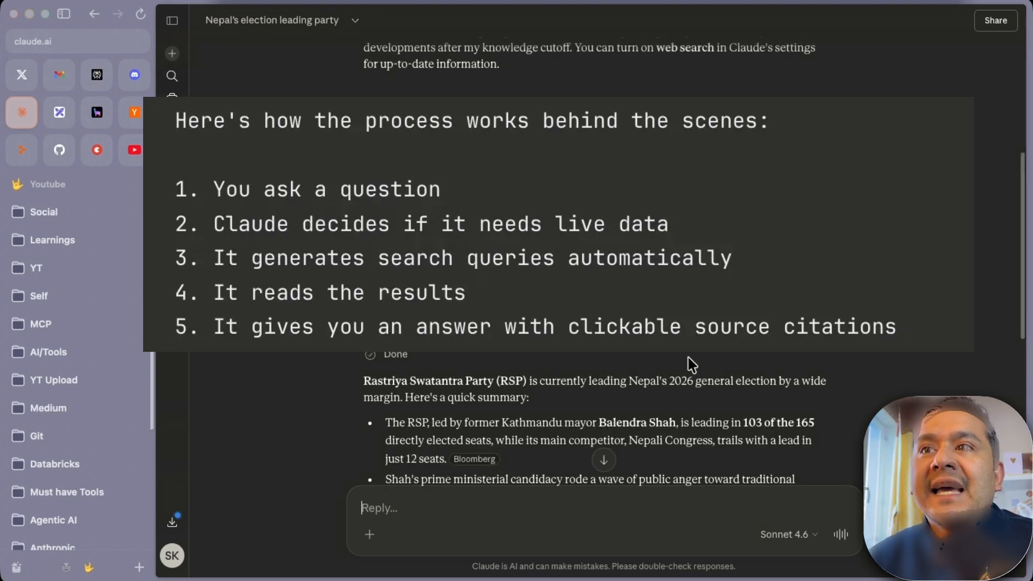
scroll(458, 383, "down", 2)
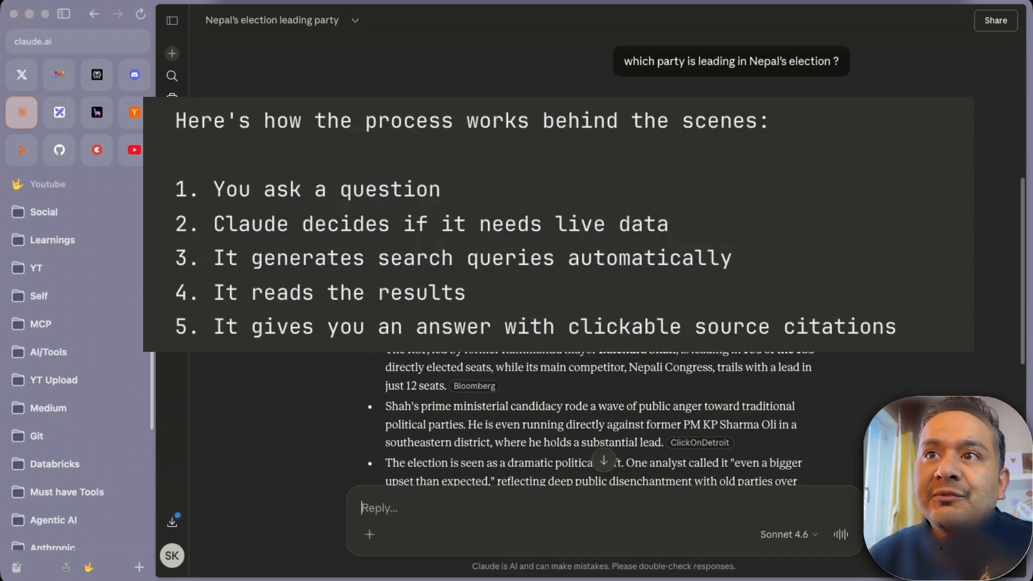
left_click_drag(384, 349, 694, 457)
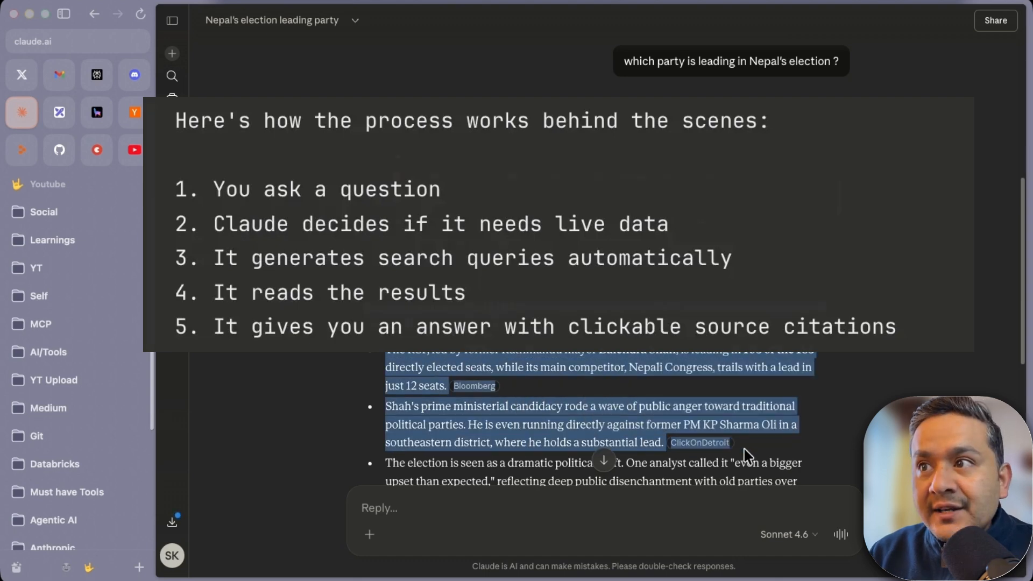
mouse_move(474, 391)
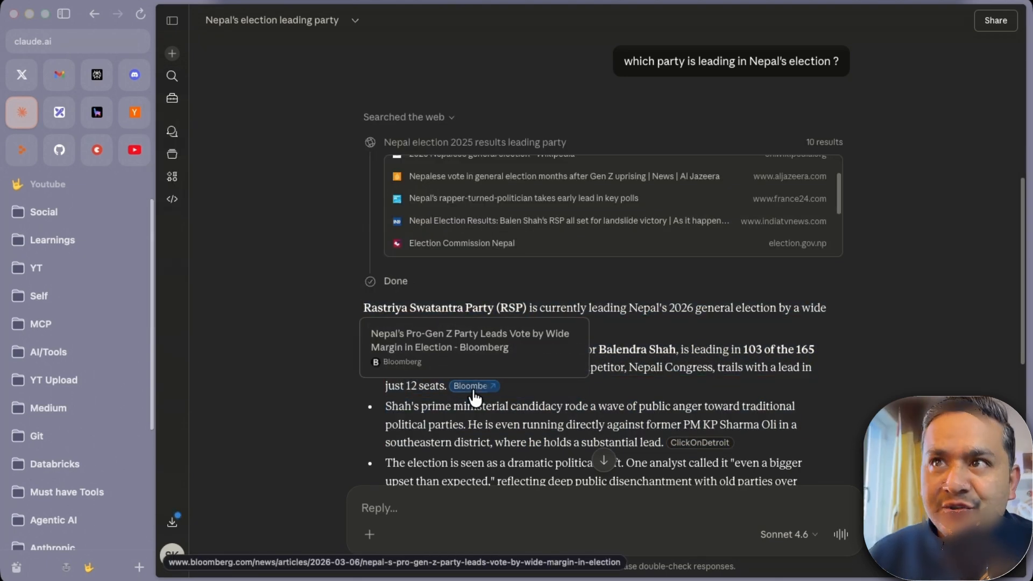
scroll(512, 212, "up", 3)
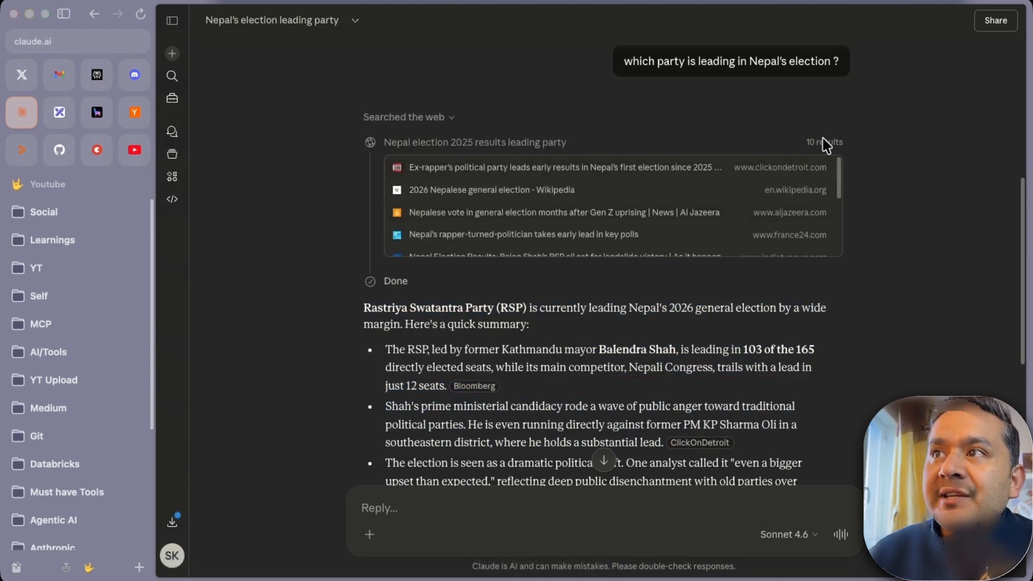
scroll(518, 368, "down", 1)
scroll(518, 367, "down", 4)
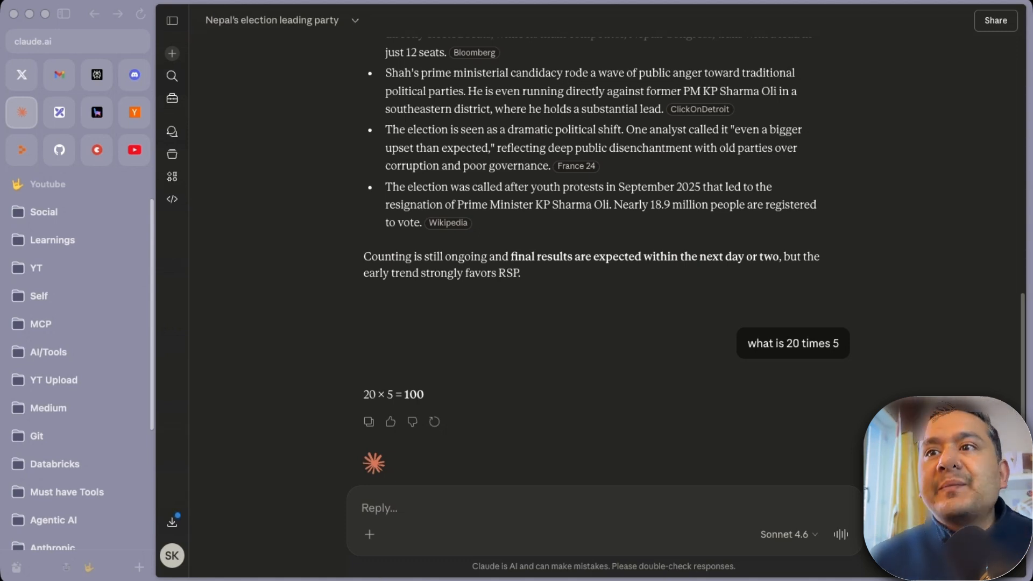
Send the question "are there any specific events in helsinki this weekend" in the same chat.
left_click(446, 519)
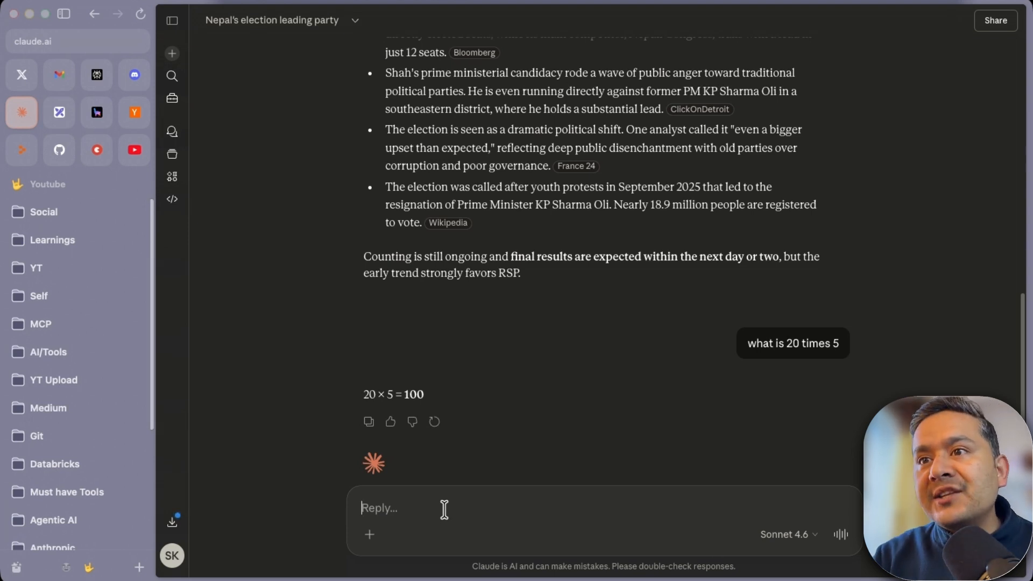
type("are there an")
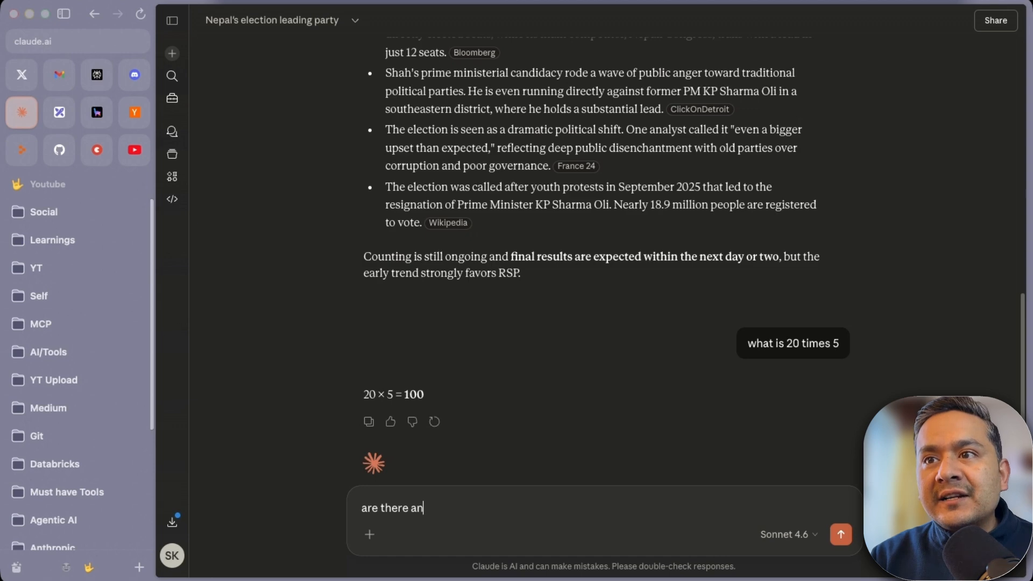
type("y specific events in h")
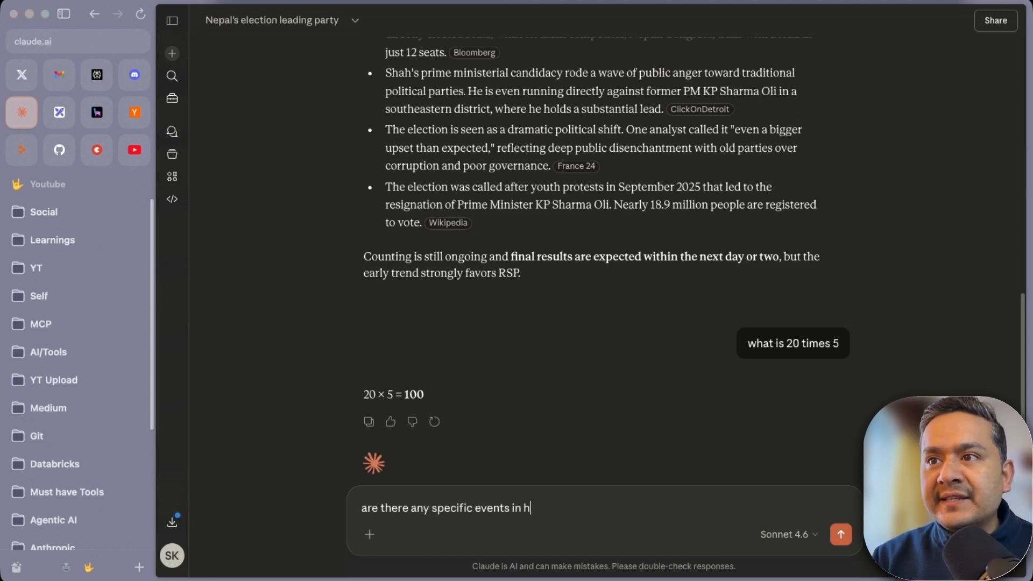
type("elsinki this weekend")
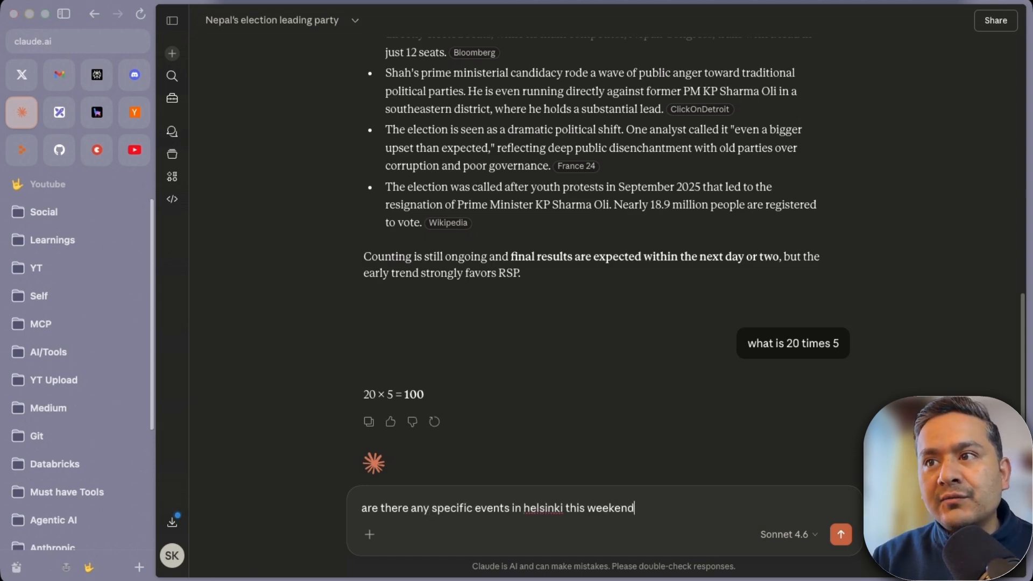
key("Return")
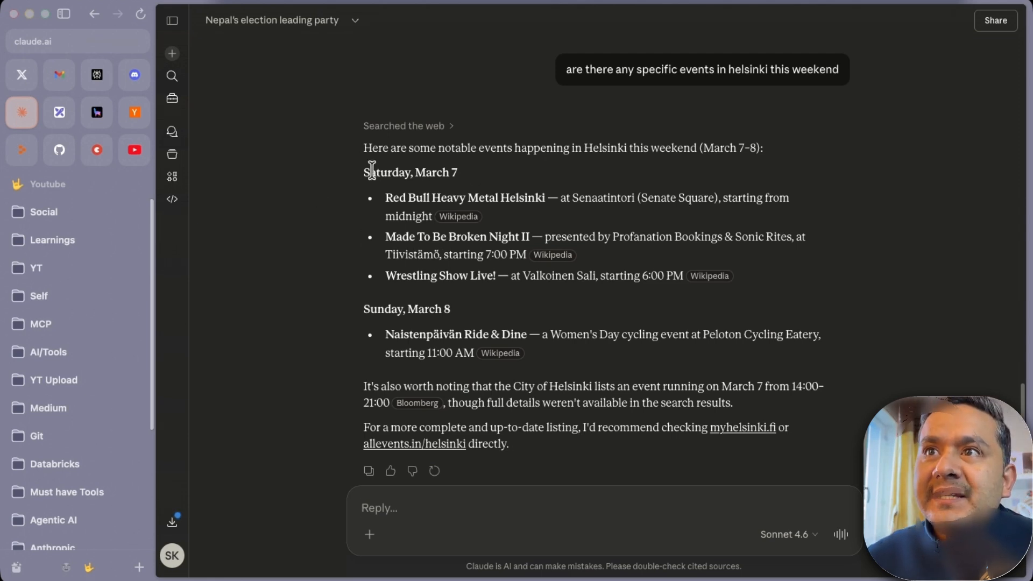
Highlight the "Saturday, March 7" heading in the Helsinki events answer and check the web search setting for replies.
left_click_drag(366, 172, 461, 178)
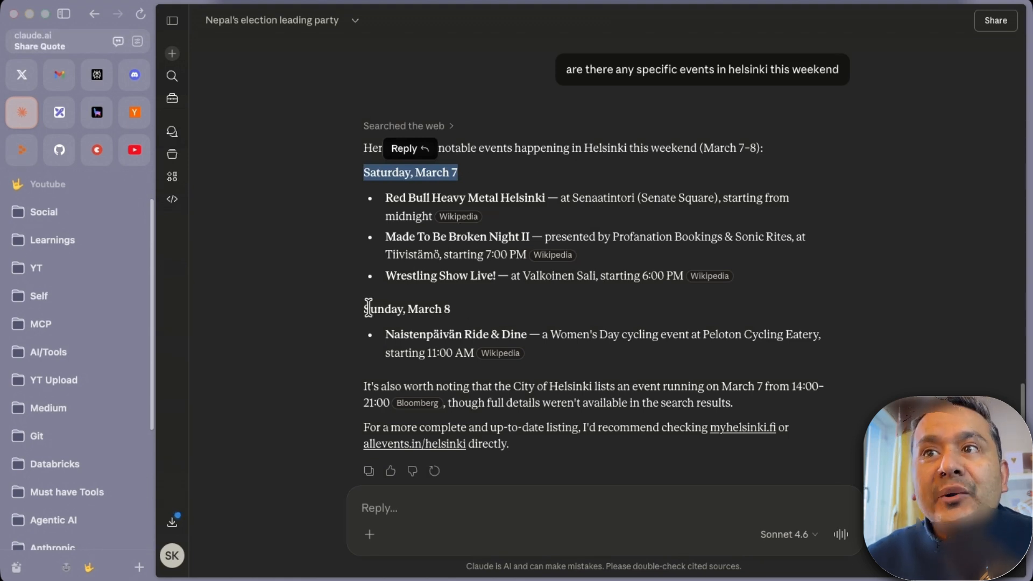
scroll(570, 366, "down", 1)
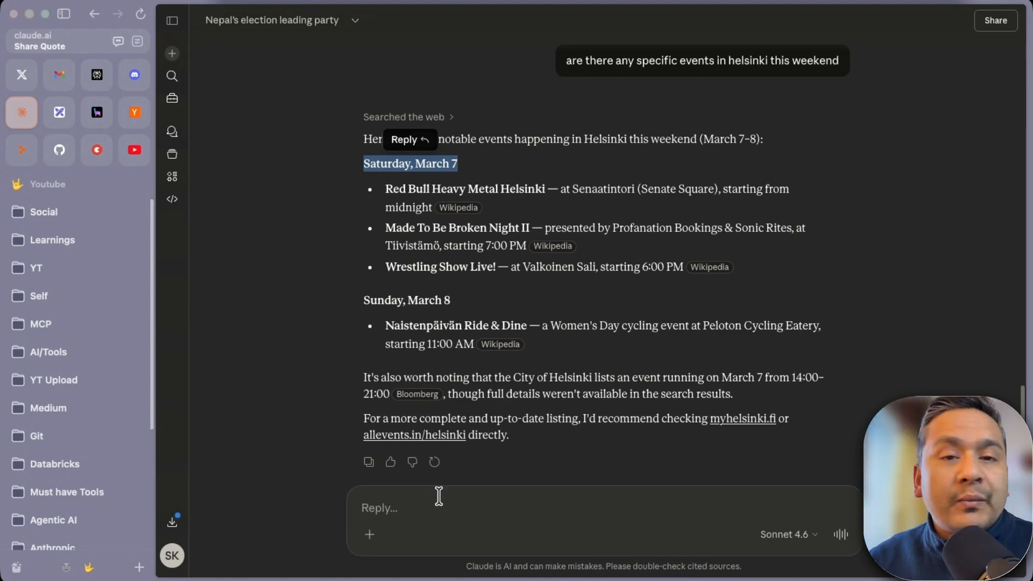
left_click(370, 535)
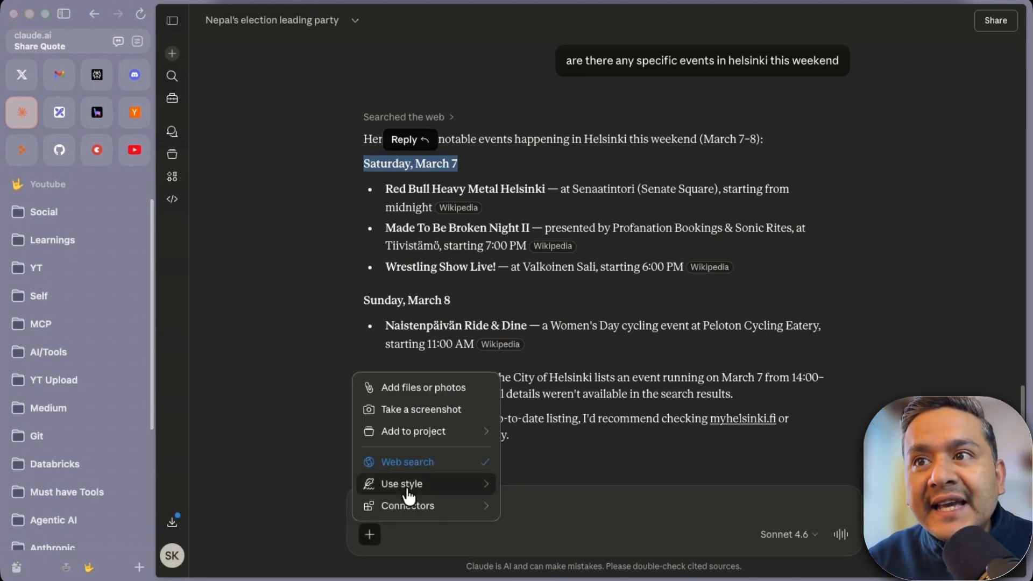
left_click(548, 514)
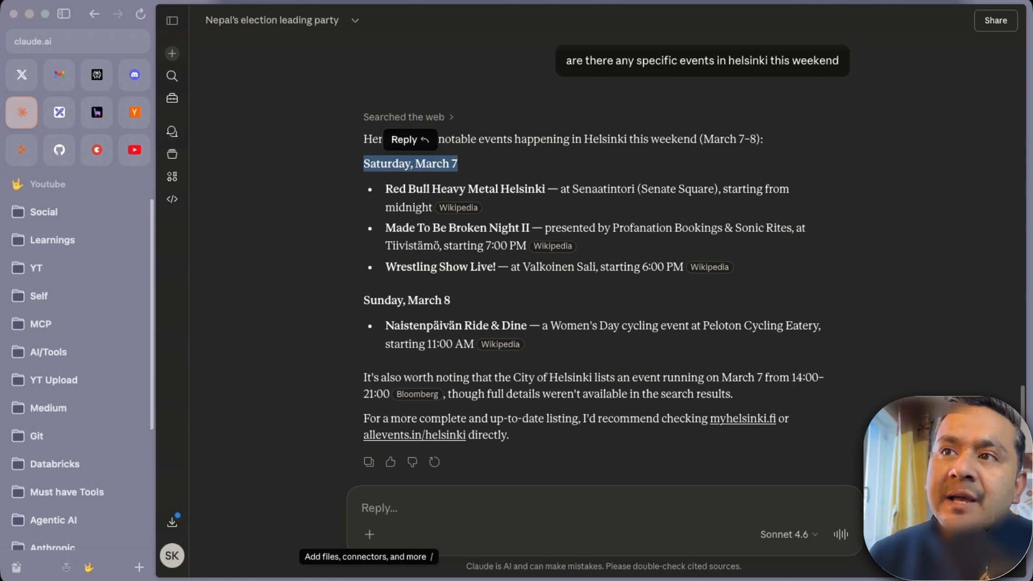
Send "I'm looking for a good budget laptop for college students under $600. What are the top 3 options available right now? Compare their specs.".
scroll(603, 196, "up", 15)
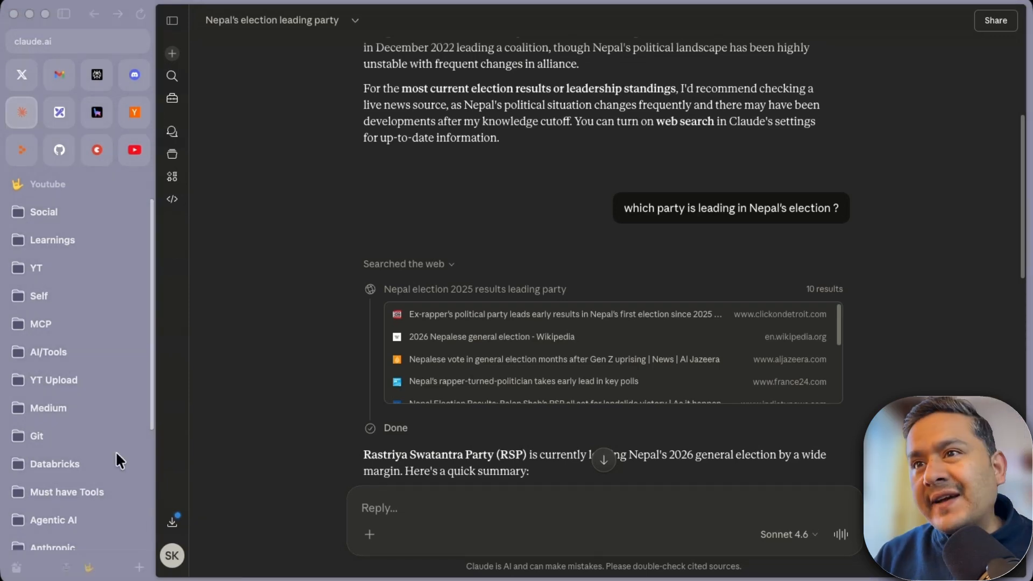
left_click(415, 506)
type("I'm looking for a good budget laptop for college students under $600. What are the top 3 options available right now? Compare their specs.")
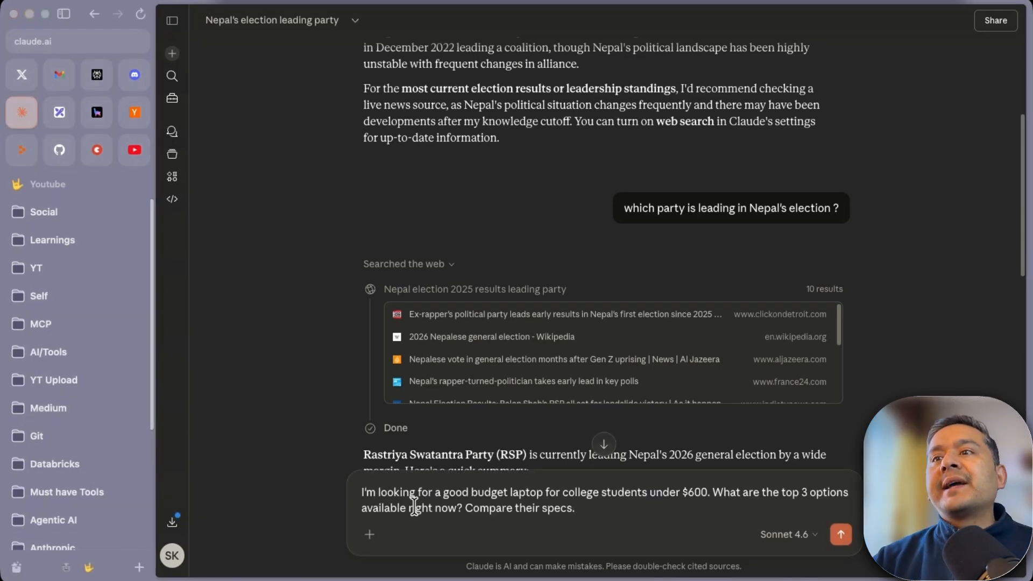
key("Return")
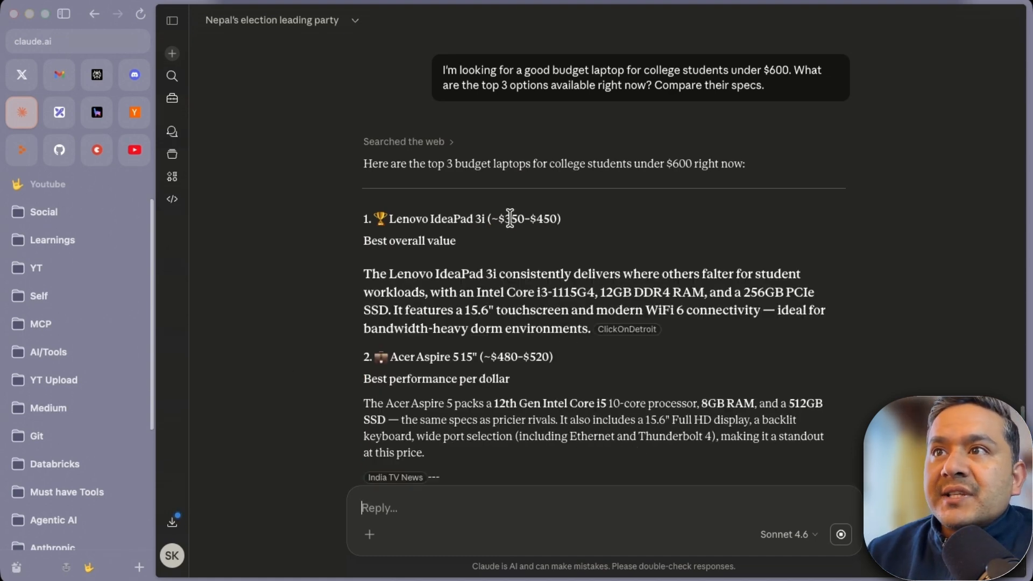
Examine the list of websites searched for the laptop answer and read through to its Quick Comparison table.
left_click(400, 145)
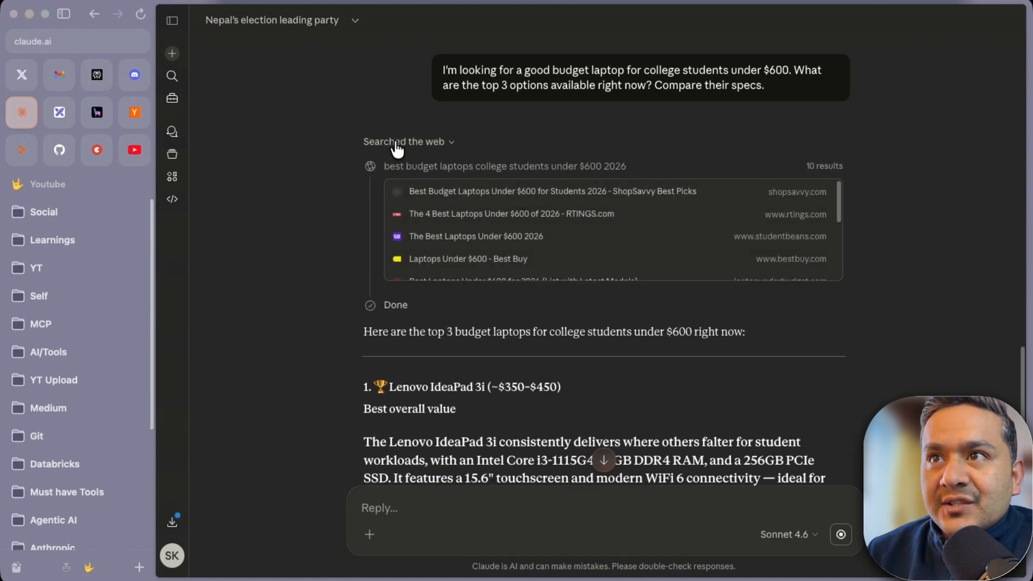
left_click(418, 144)
scroll(513, 337, "down", 10)
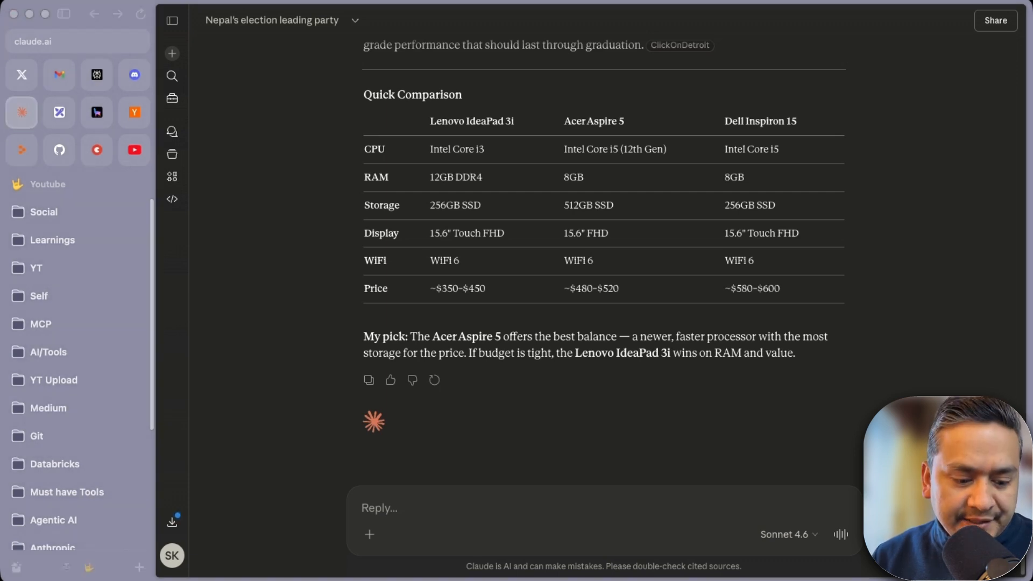
Send "Search for Apple's stock price over the last month. Then create a chart showing the trend and tell me if it's been going up or down overall.".
left_click(461, 512)
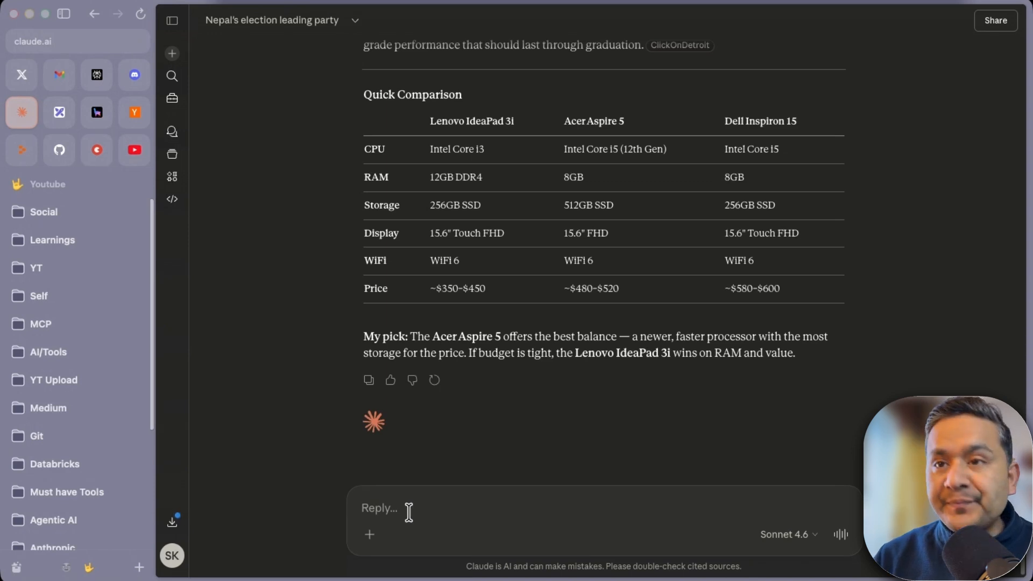
type("Search for Apple’s stock price over the last month. Then create a chart showing the trend and tell me if it’s been going up or down overall.")
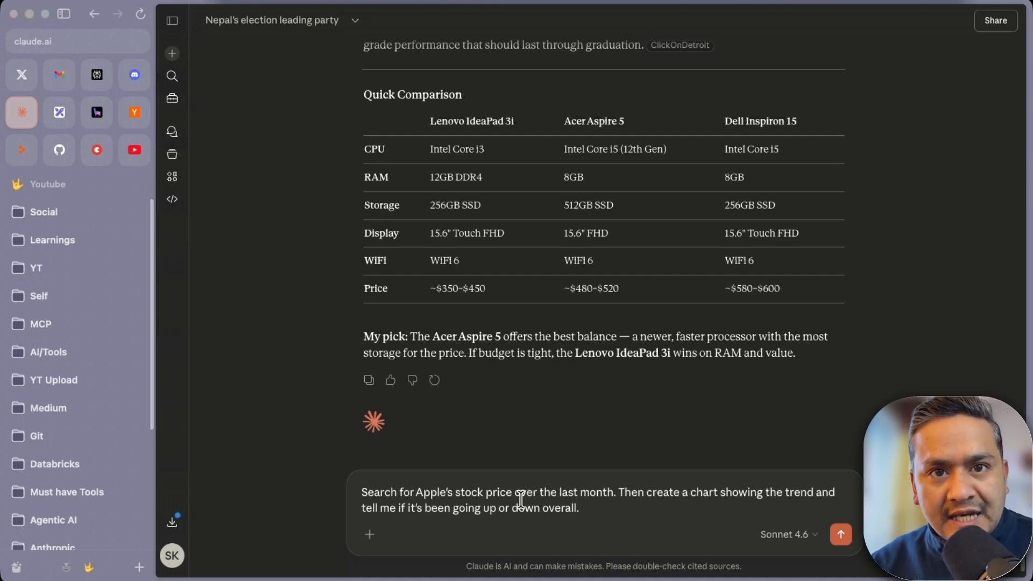
key("Return")
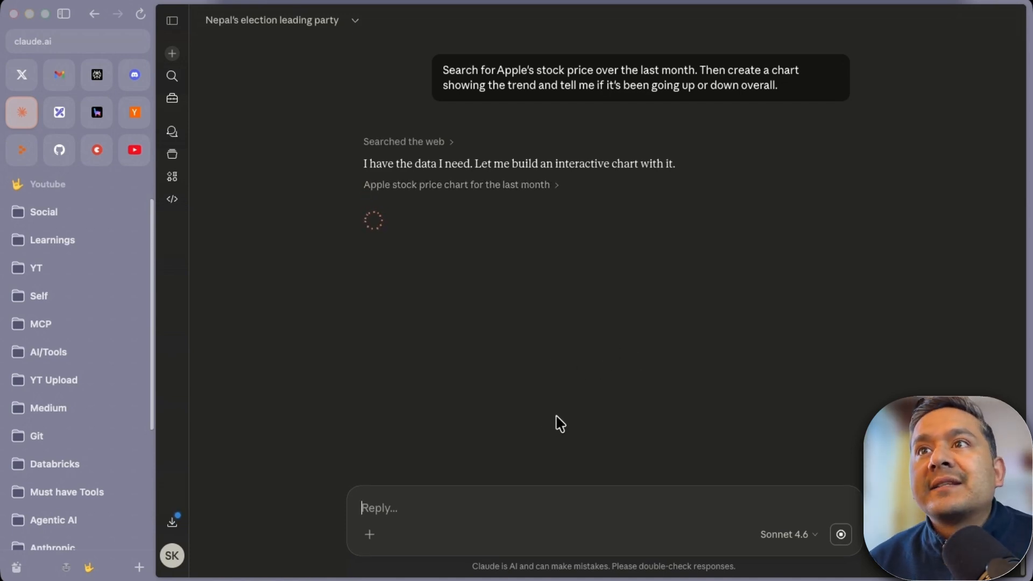
Examine the websites searched for Apple's stock prices, collapse that list, and expand the chart creation details.
left_click(407, 143)
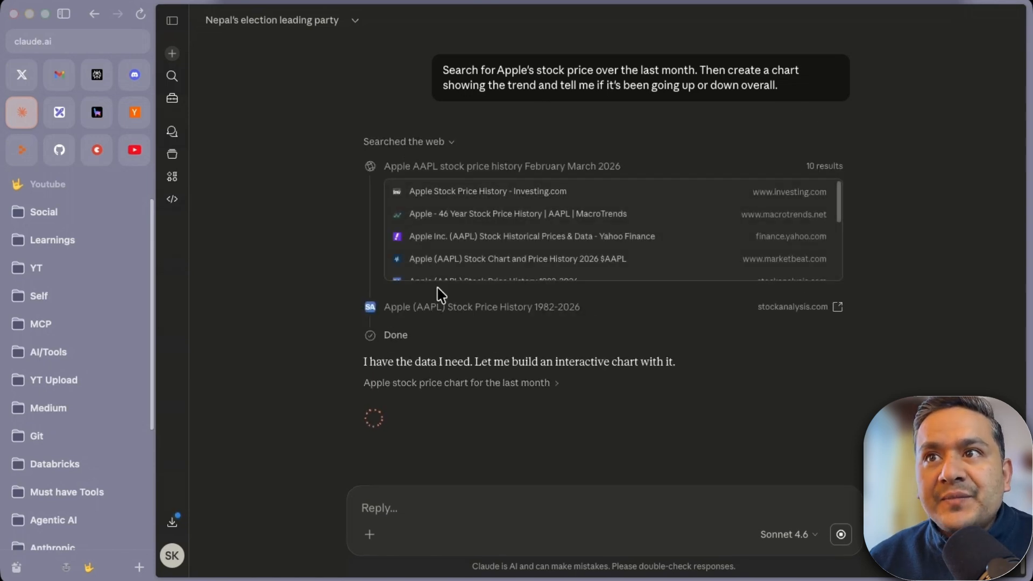
left_click(431, 142)
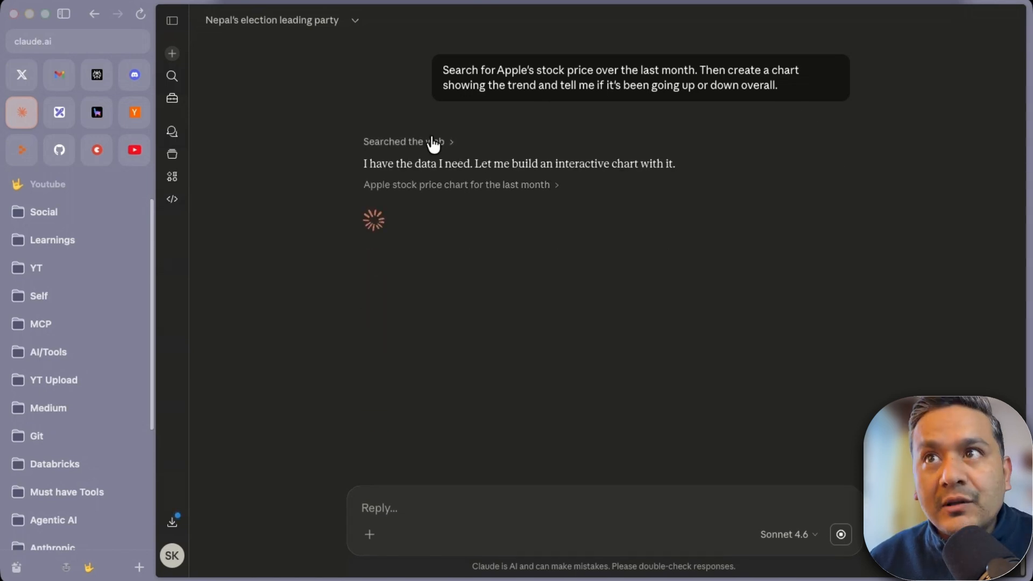
left_click(481, 190)
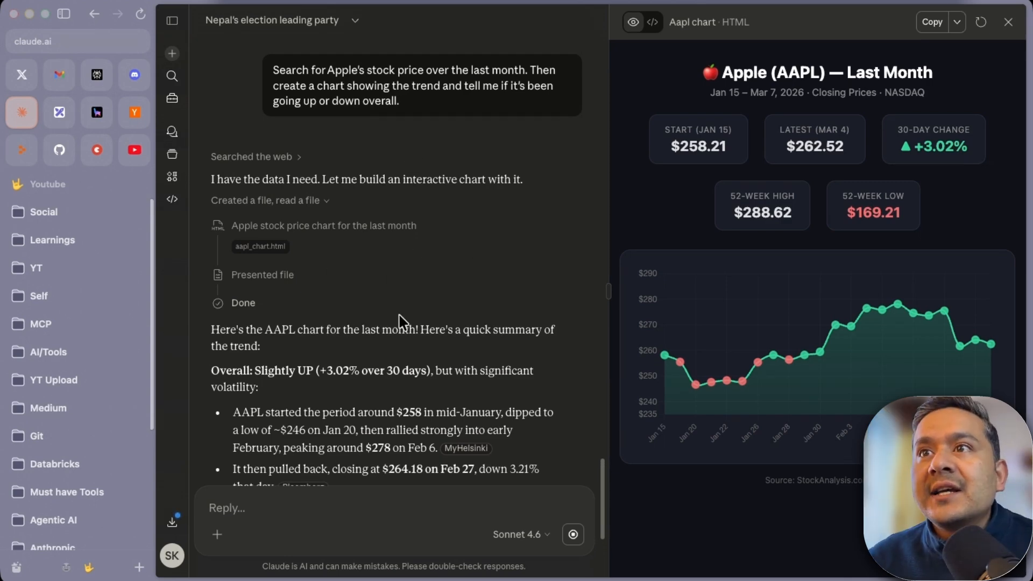
Review the trend summary and highlight the Apple chart's title and date line before clearing the selection.
scroll(409, 301, "down", 3)
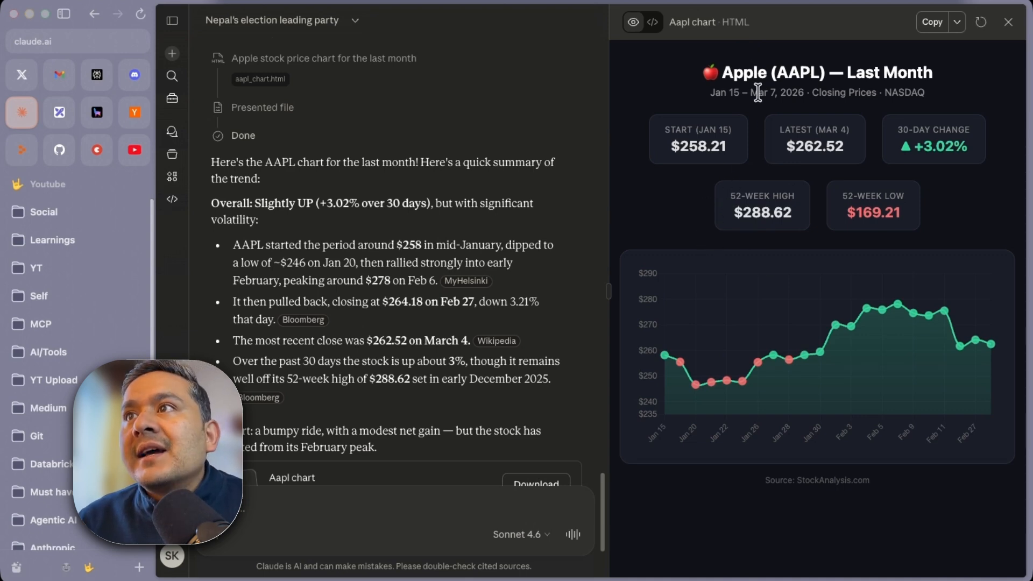
left_click_drag(722, 70, 939, 67)
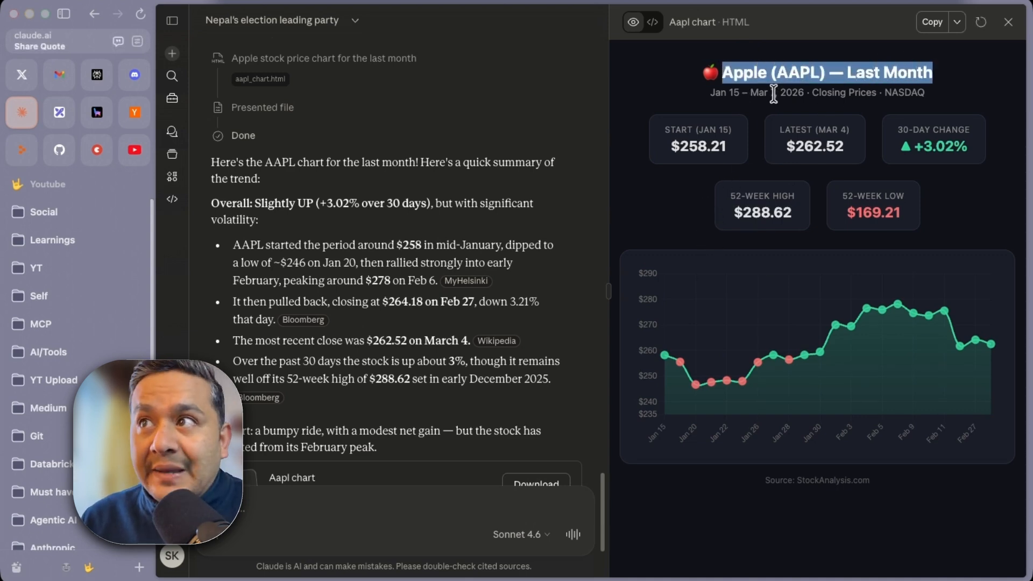
left_click_drag(930, 98, 802, 98)
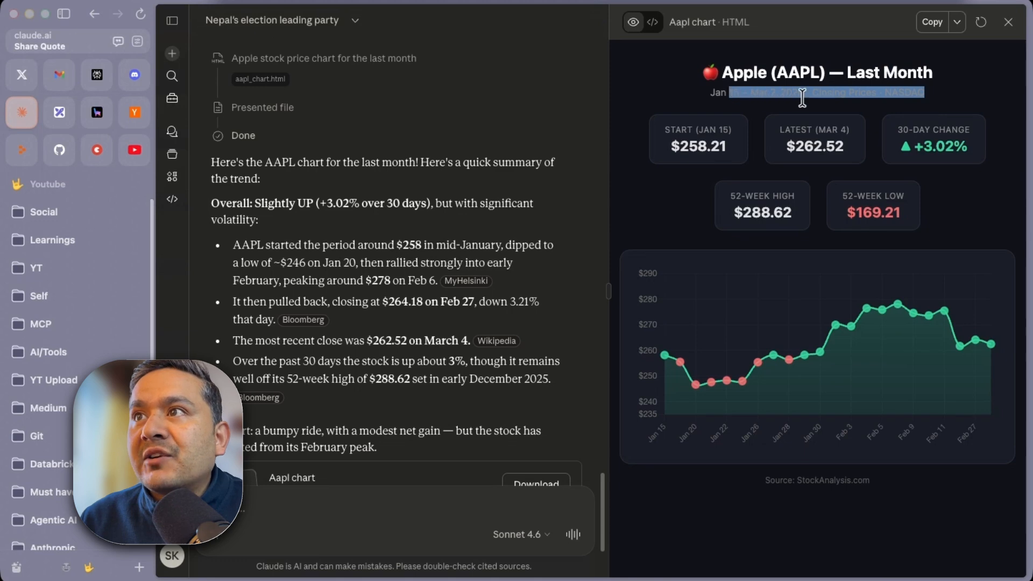
left_click(702, 148)
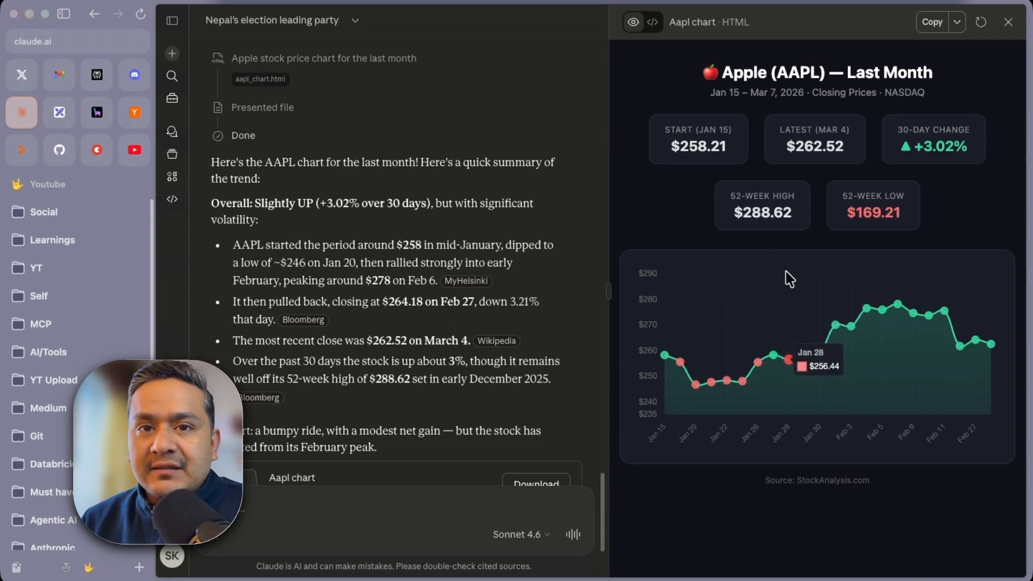
Check the download and publishing options for the Apple chart artifact and view the end of the stock answer.
left_click(959, 22)
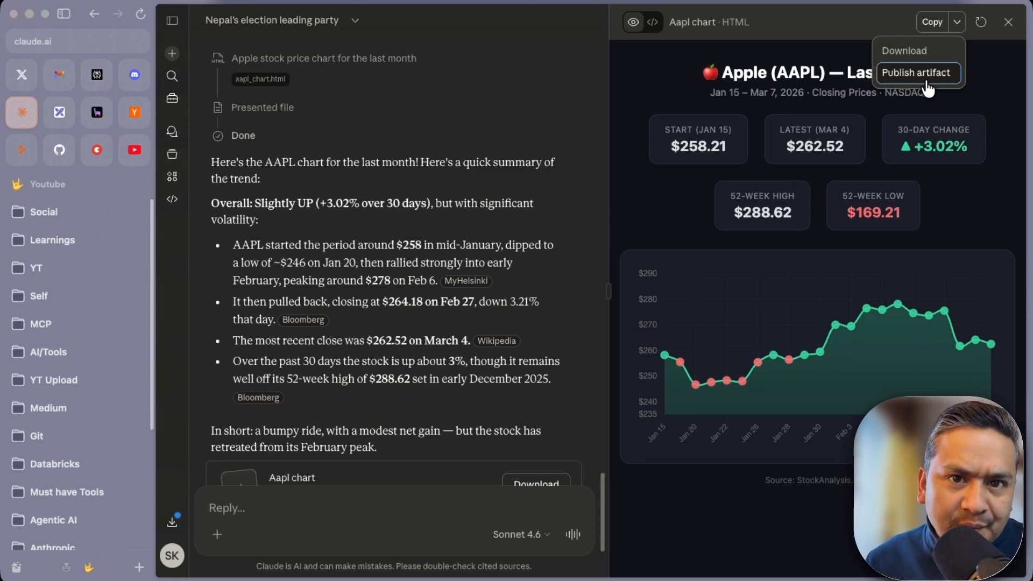
left_click(637, 76)
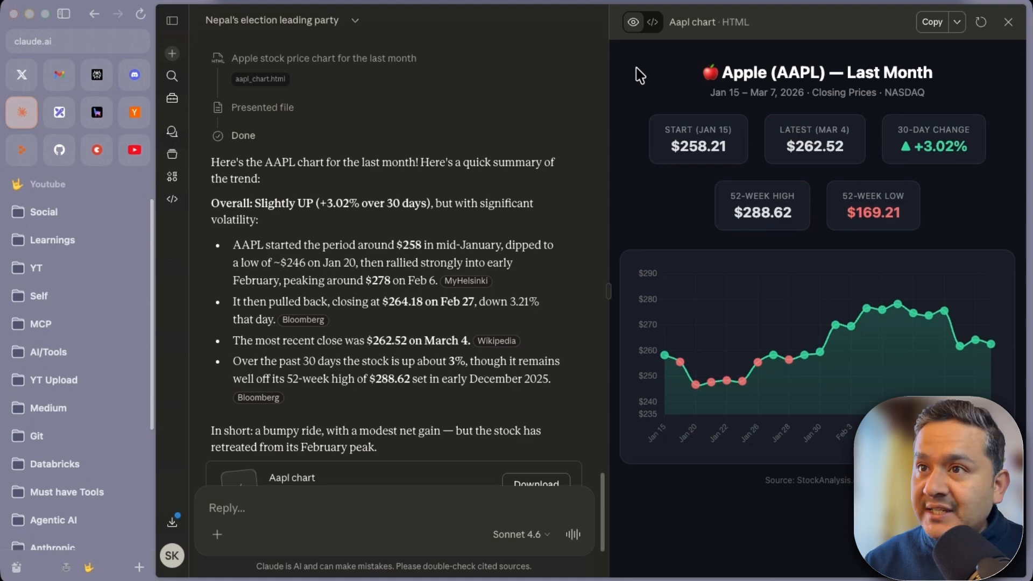
scroll(477, 393, "down", 2)
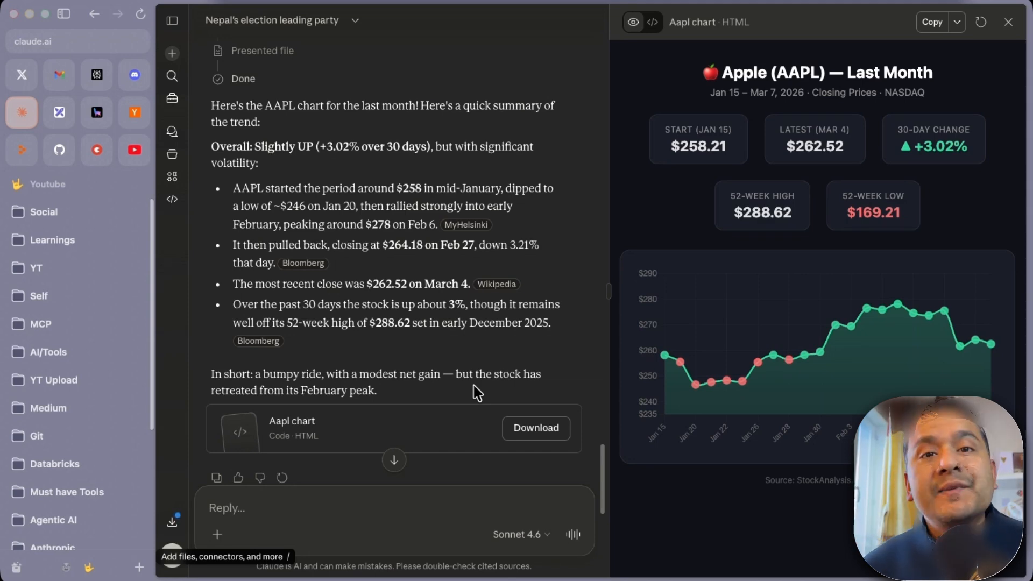
Switch to YouTube to show the "Learn Claude AI — From Zero to Power User" playlist.
left_click(135, 150)
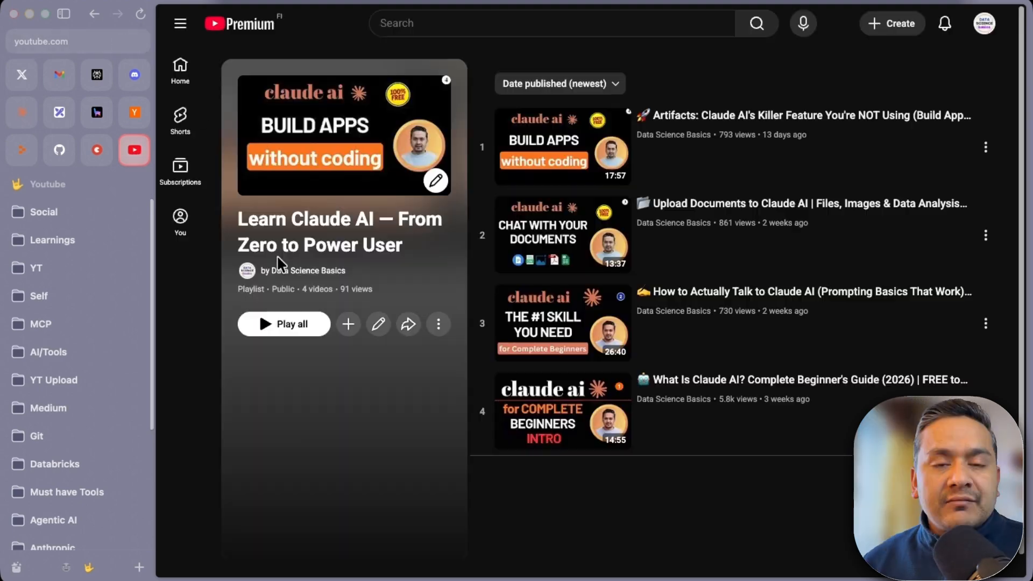